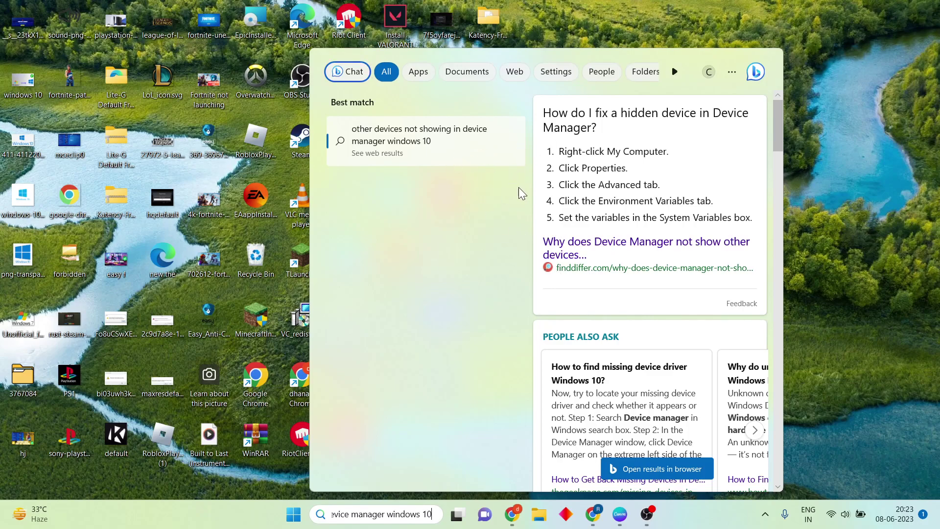
Dismiss the web results for the hidden-devices search to show the desktop.
left_click(825, 204)
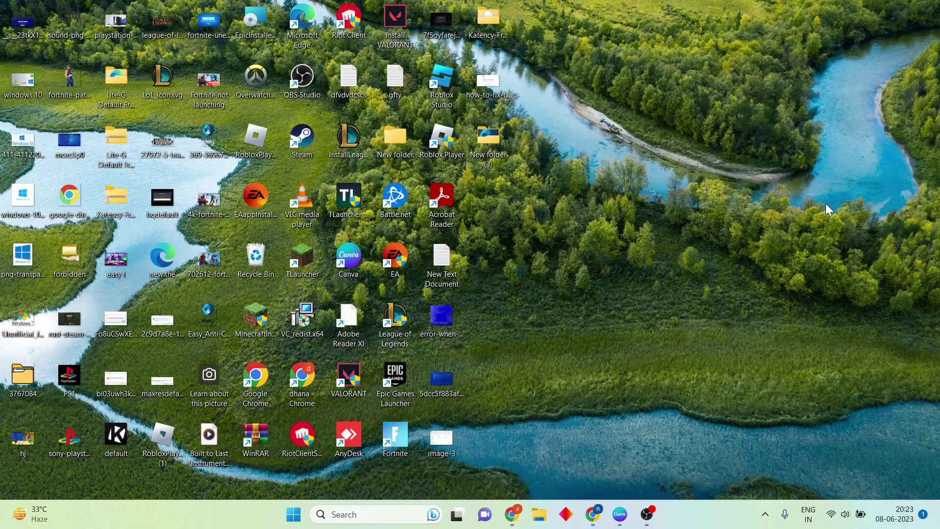
Search Windows for 'device manager' and launch the Device Manager best match.
left_click(377, 515)
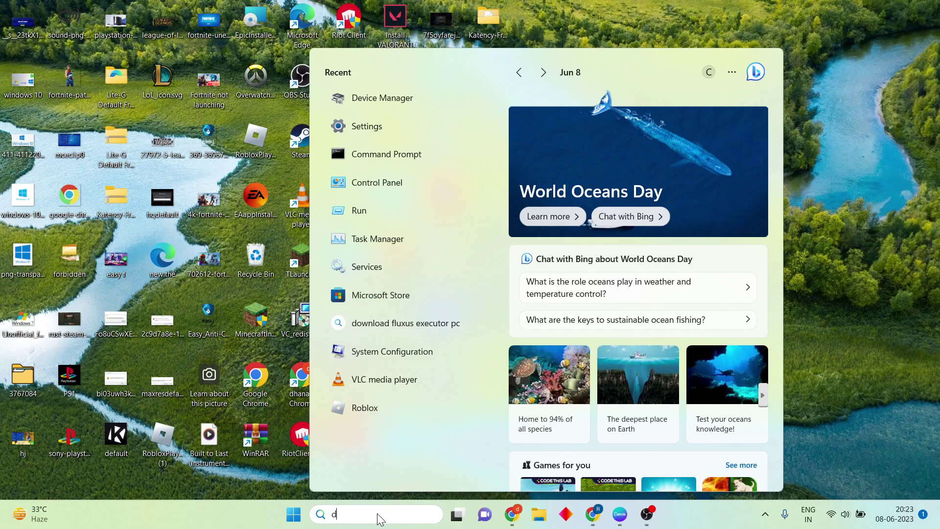
type("devic")
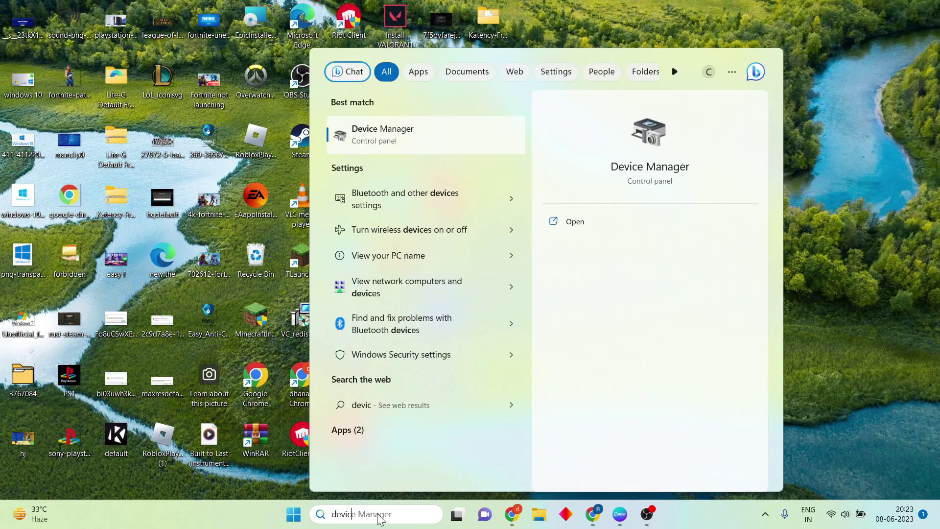
type("e man")
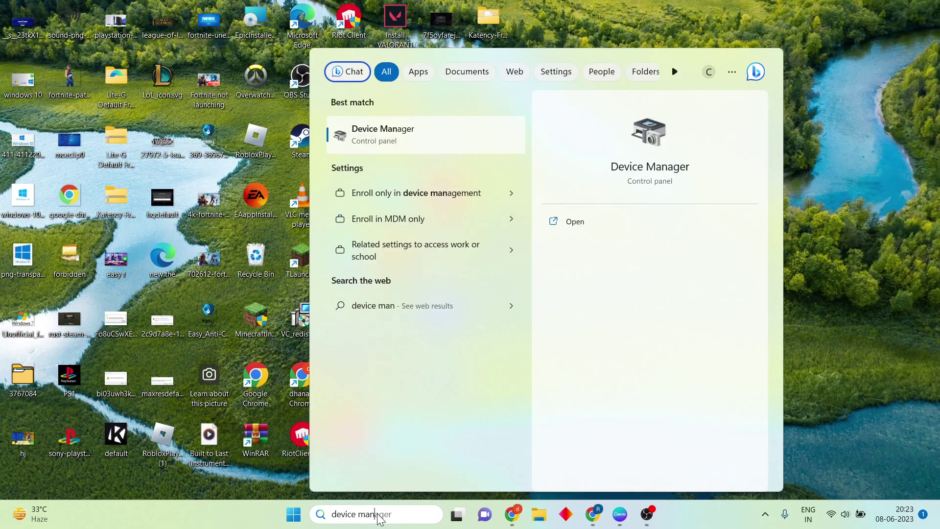
type("age")
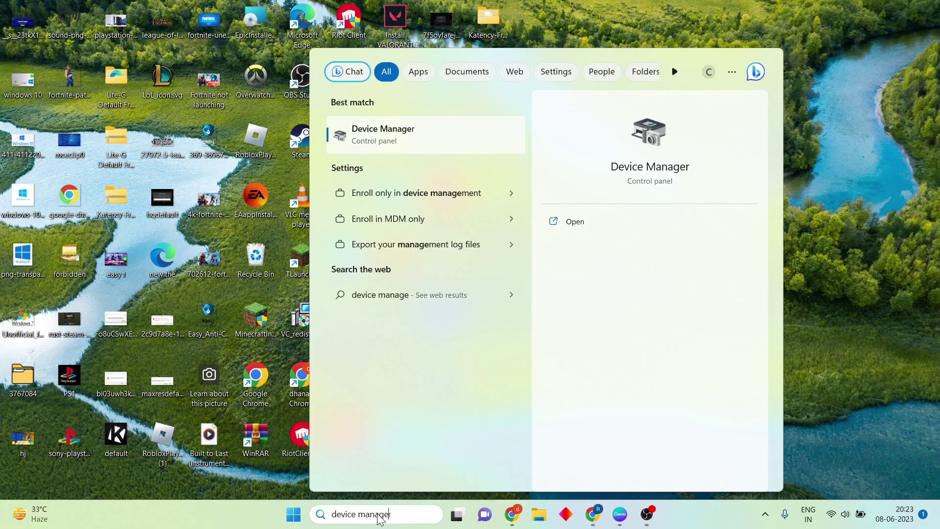
type("r")
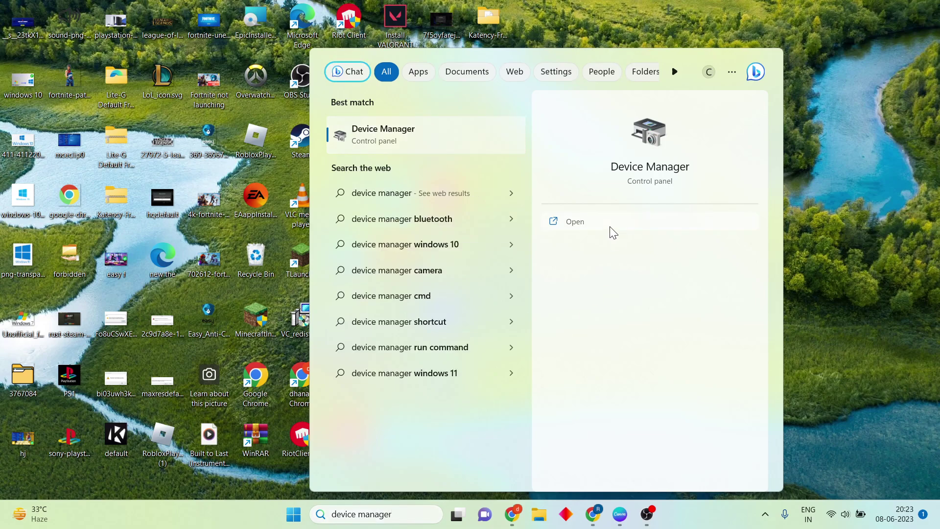
left_click(574, 221)
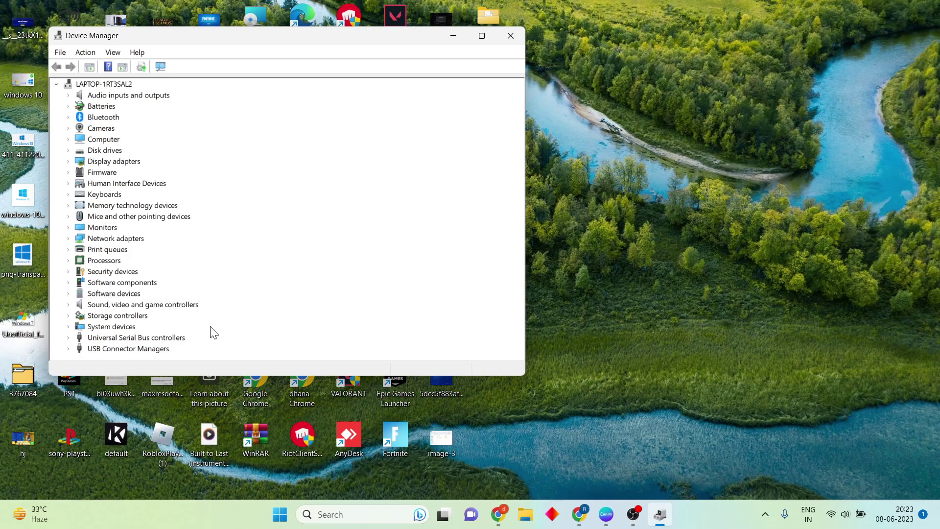
Maximize Device Manager, display the Actions pane, and bring up the View menu.
left_click(482, 36)
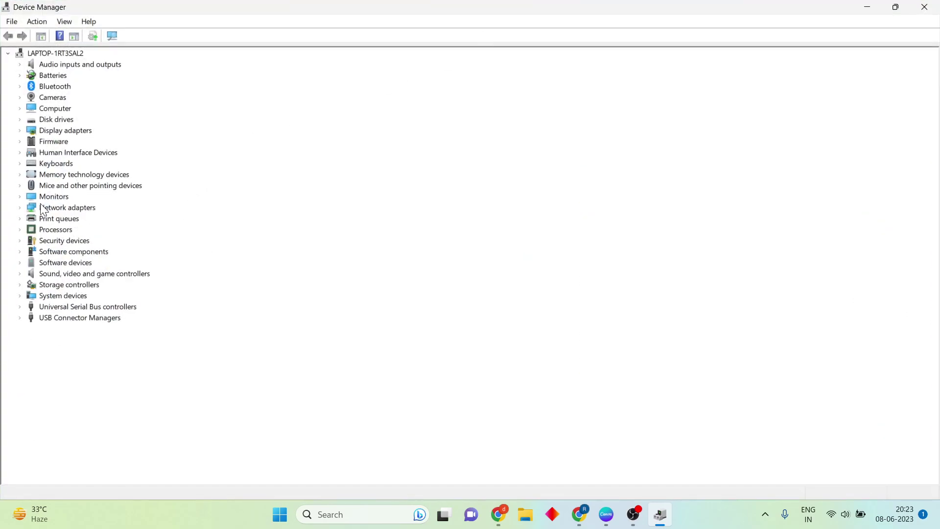
left_click(78, 35)
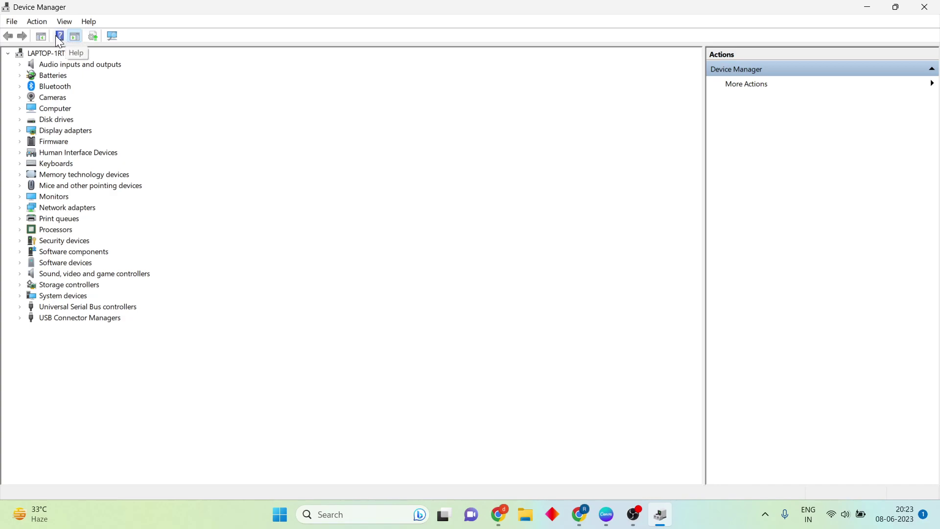
left_click(60, 24)
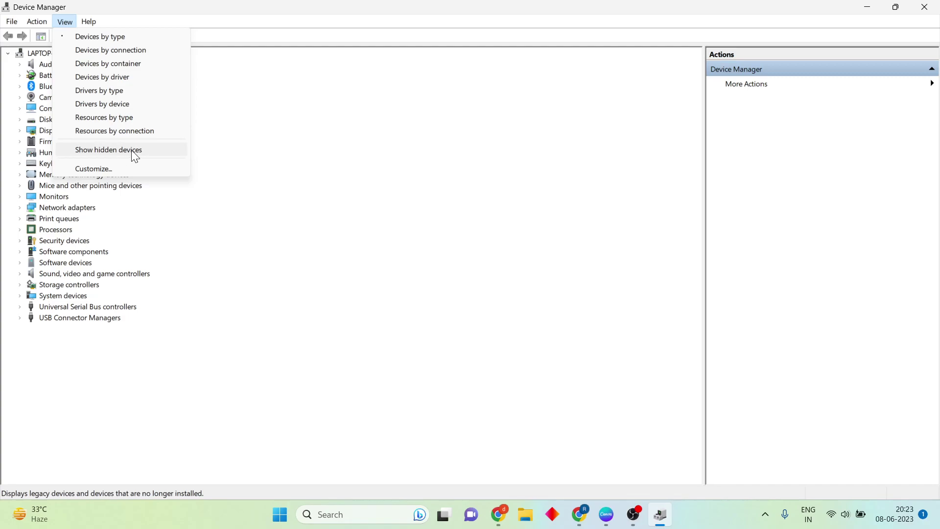
Show hidden devices, then expand Other devices to check ACP HDA Node and collapse it.
left_click(132, 150)
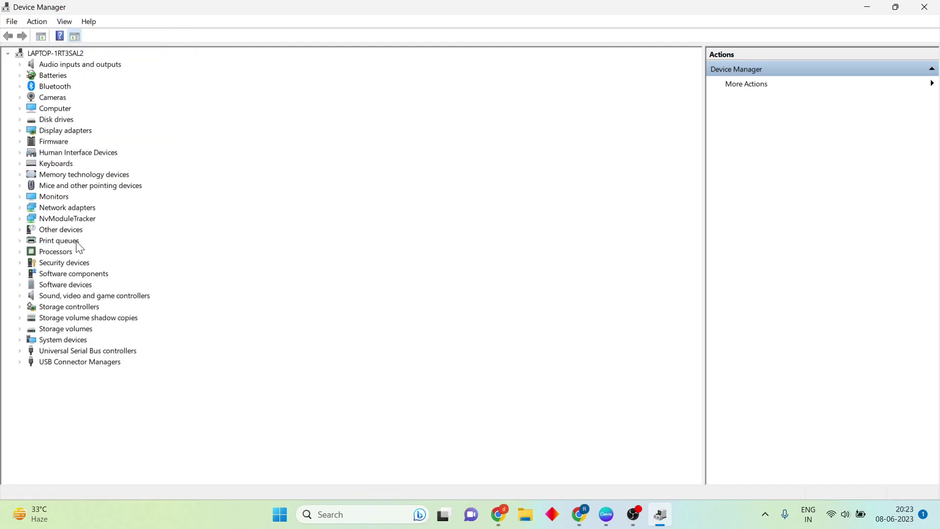
left_click(65, 234)
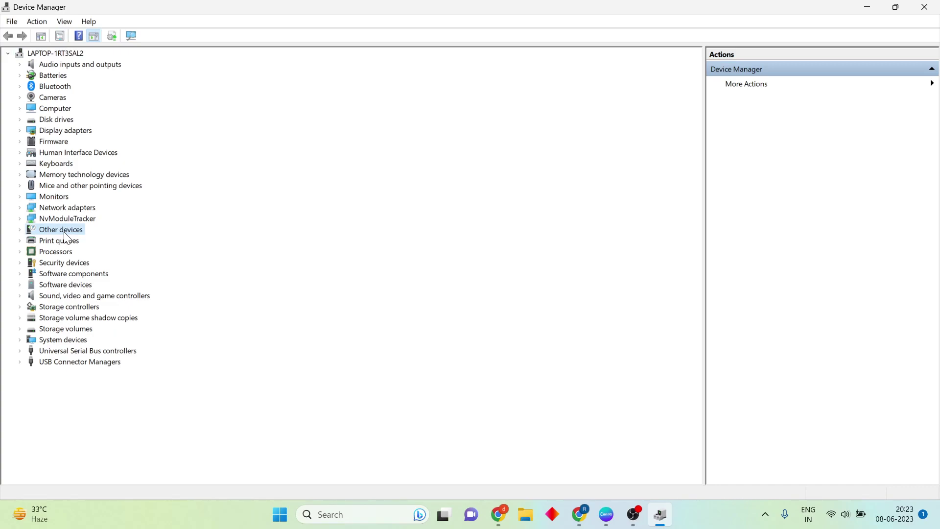
double_click(65, 233)
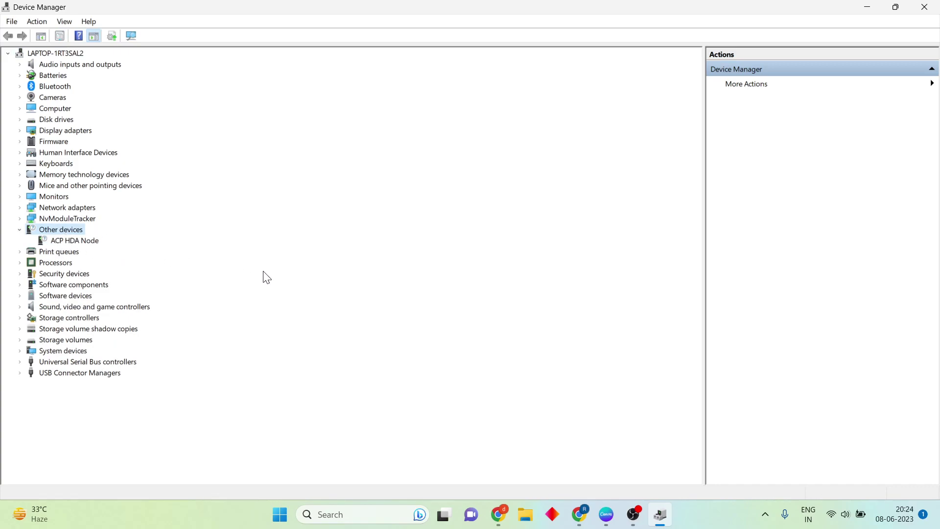
left_click(20, 229)
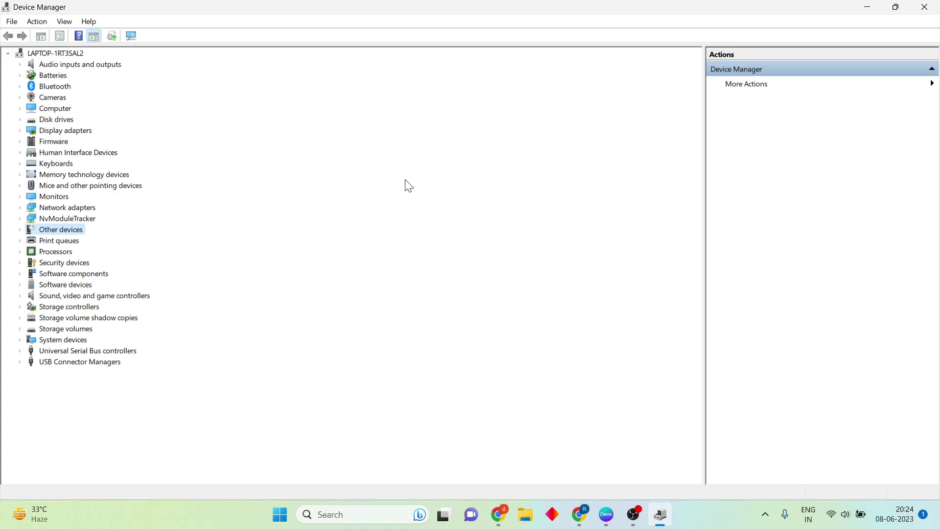
Scan the computer for hardware changes.
left_click(67, 26)
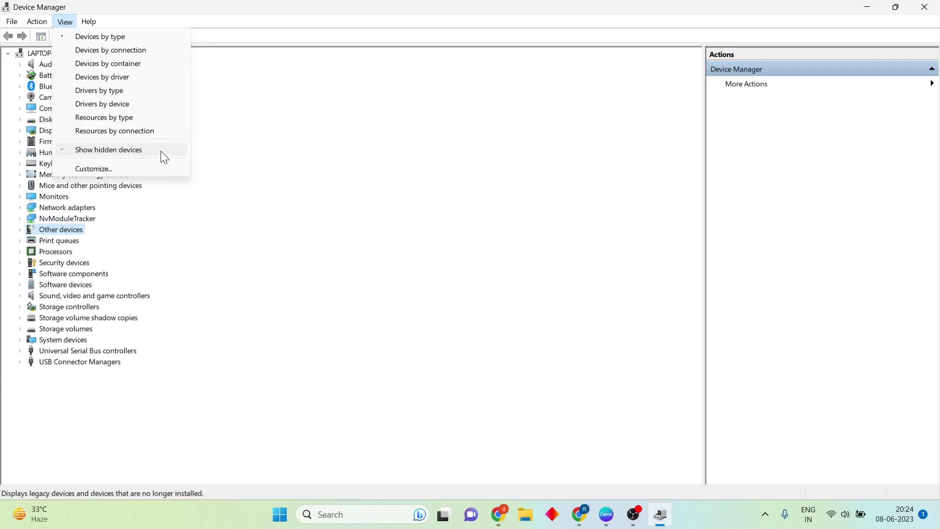
left_click(303, 167)
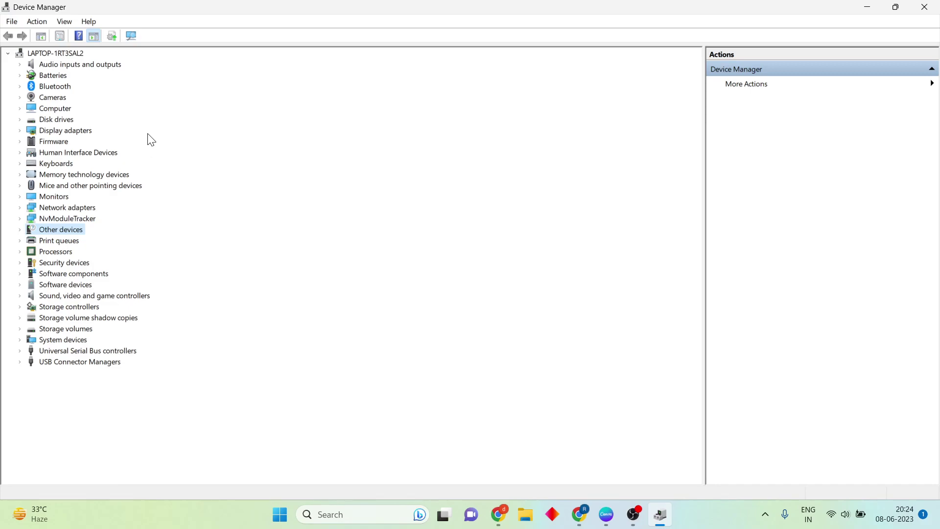
left_click(131, 34)
Set C:\Windows\System32\WinBioPlugIns as the Add Drivers location, then cancel without installing.
left_click(110, 36)
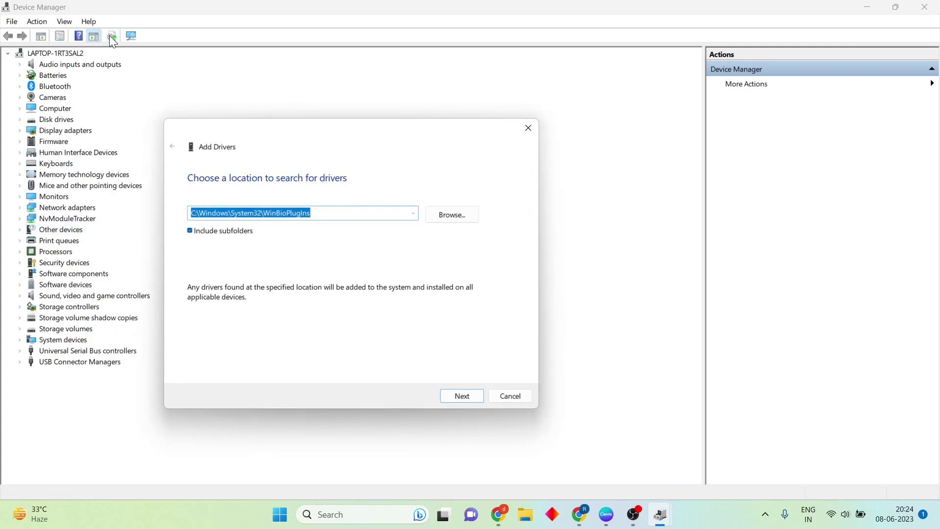
left_click(445, 213)
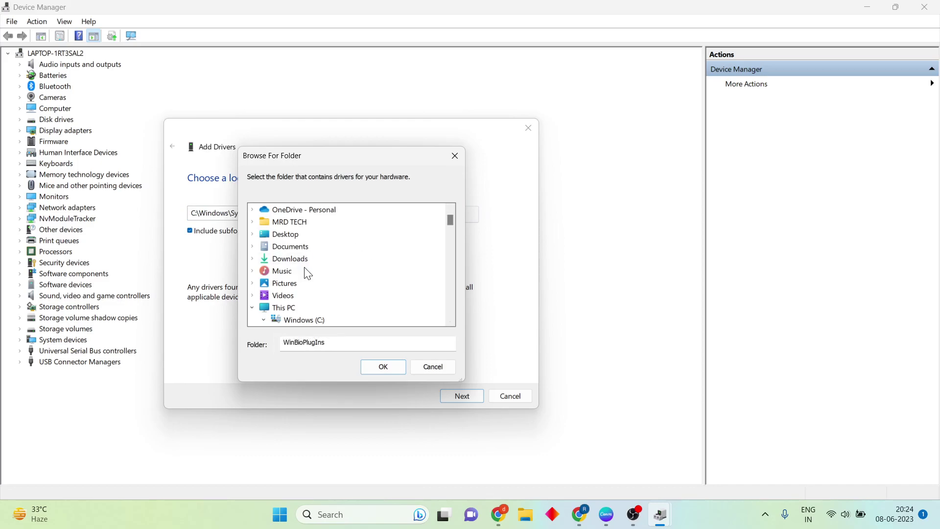
scroll(307, 273, "down", 3)
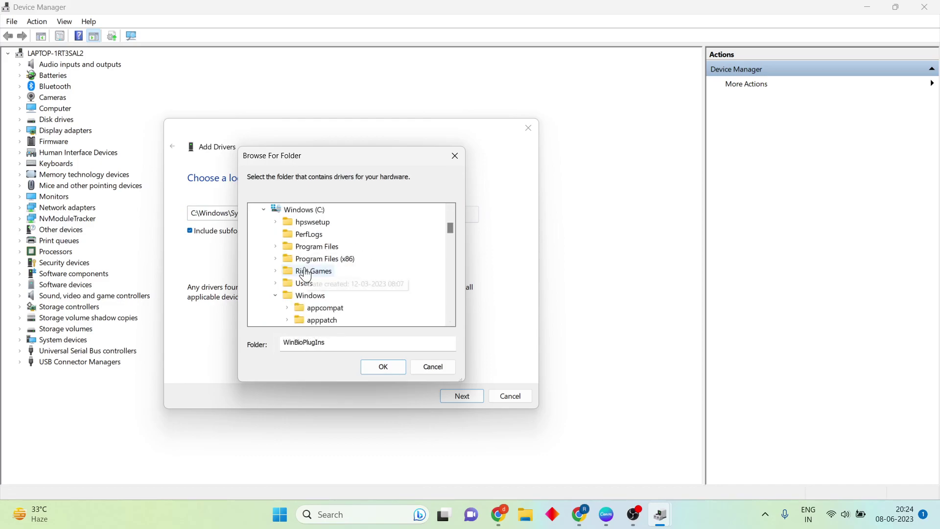
scroll(336, 253, "up", 5)
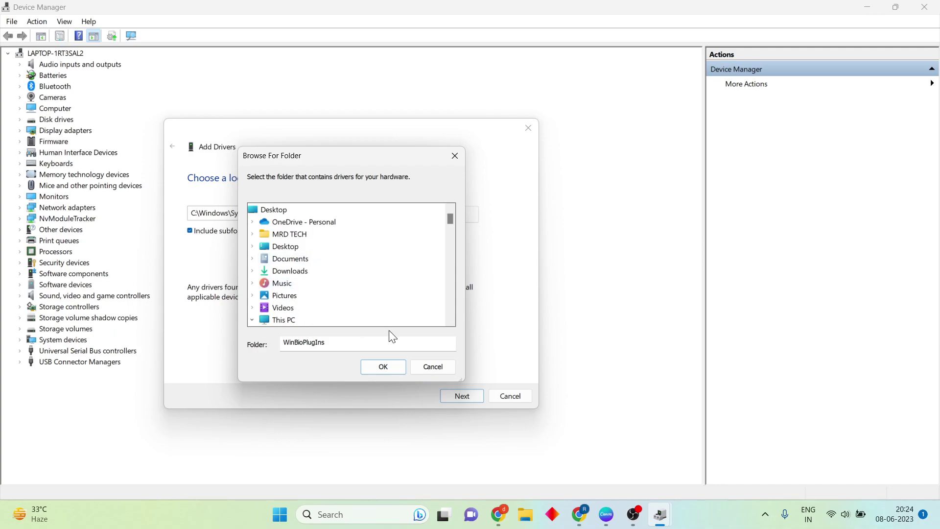
left_click(384, 367)
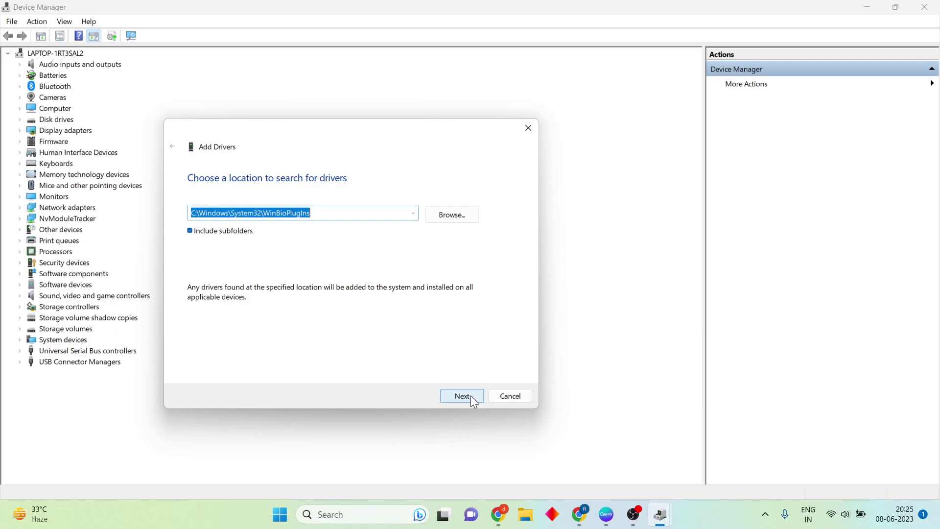
left_click(503, 392)
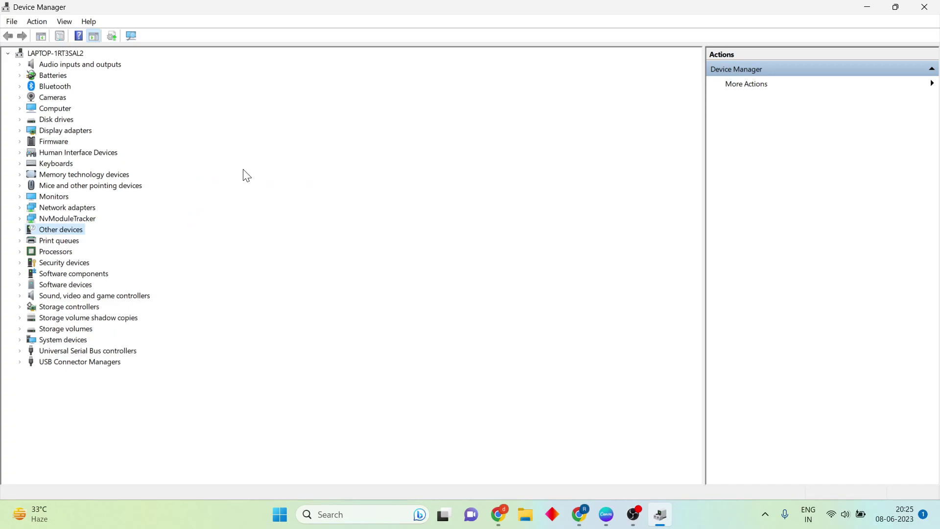
Start Action > Add legacy hardware and move past the wizard's welcome page.
left_click(39, 27)
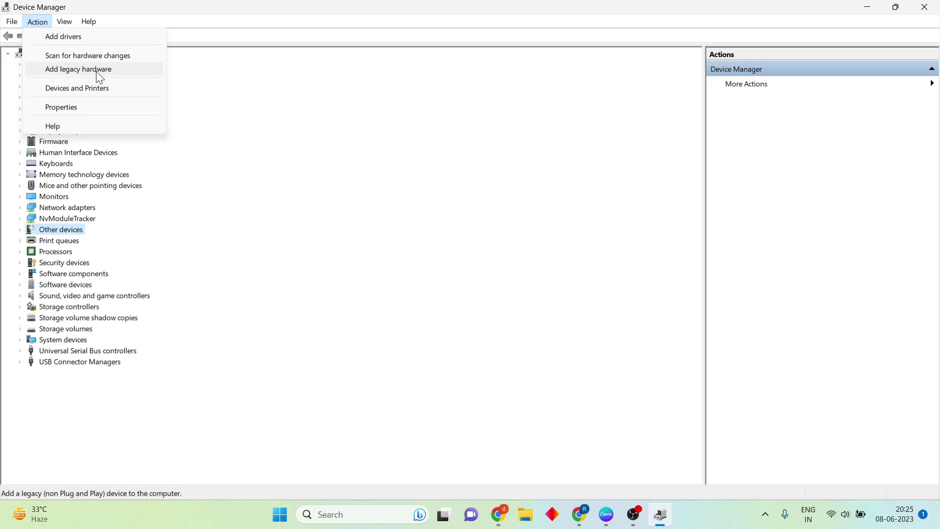
left_click(115, 73)
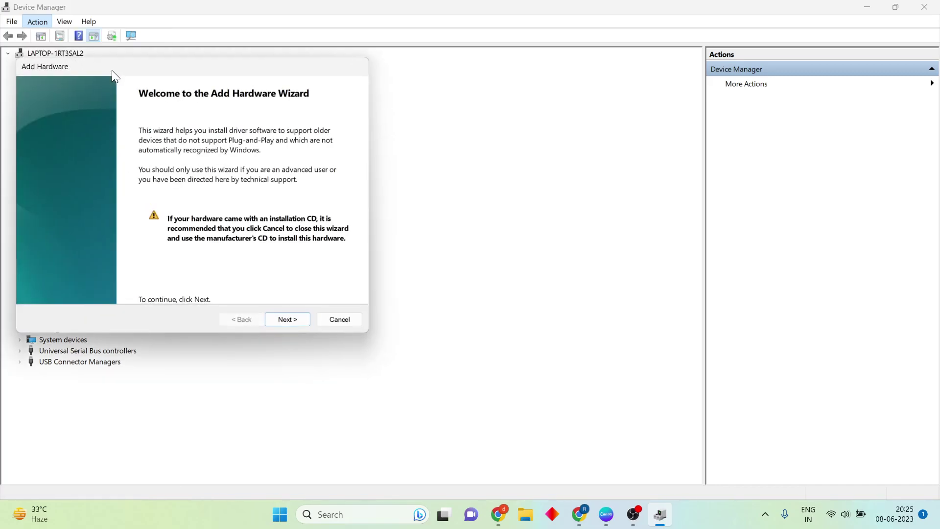
left_click(287, 320)
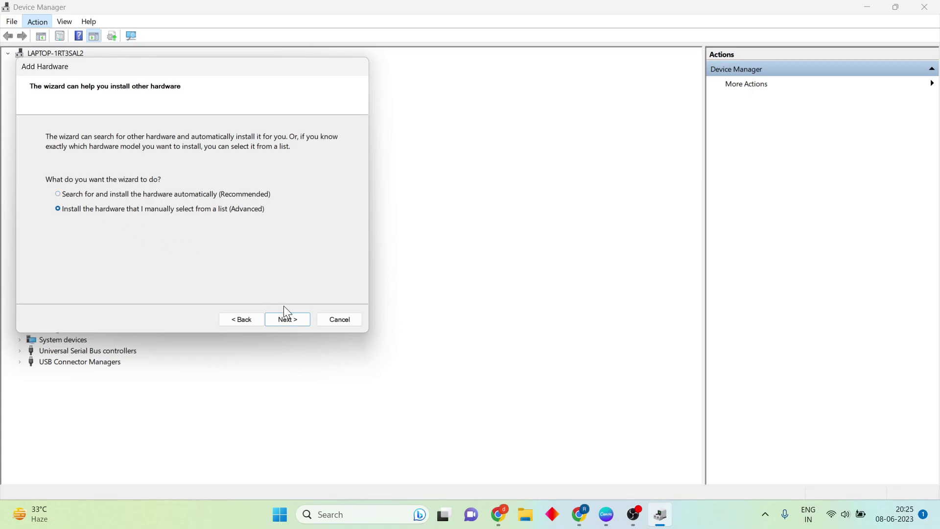
Pick Generic Remote Desktop devices as the hardware type to install manually.
left_click(297, 320)
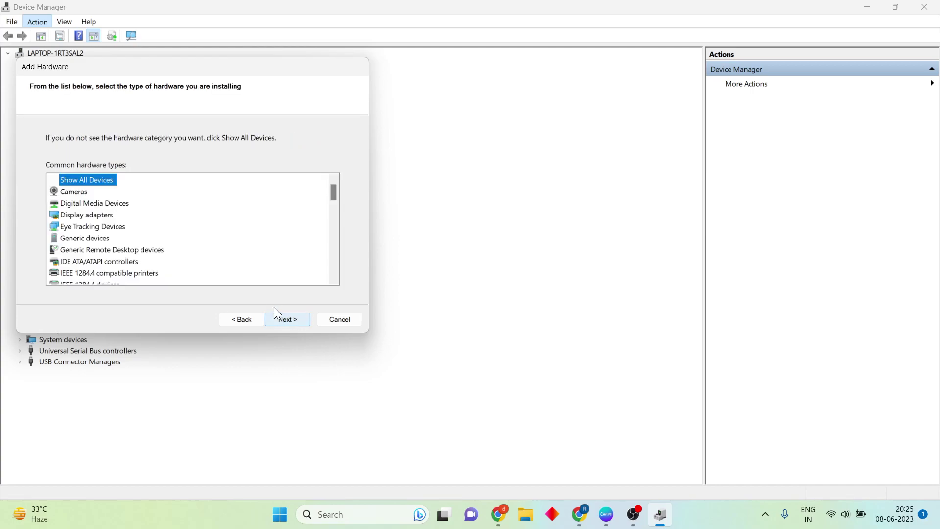
scroll(147, 247, "down", 7)
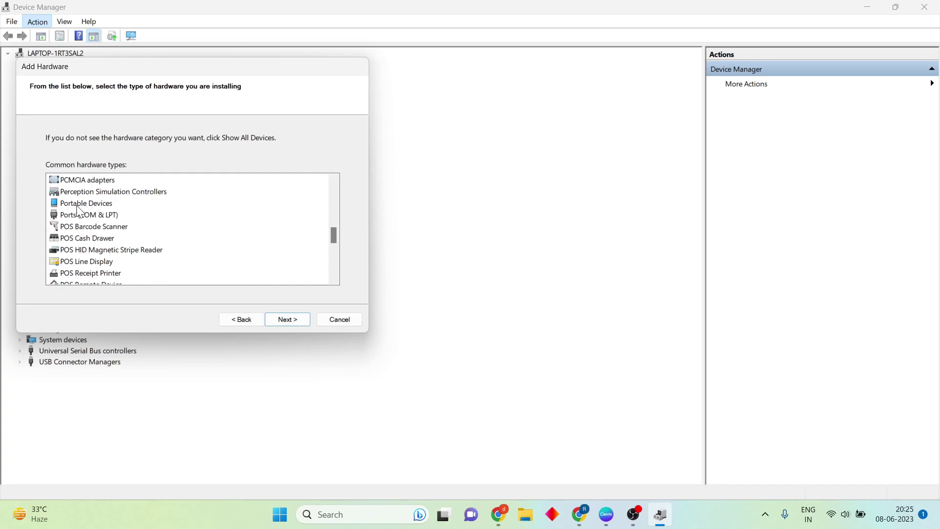
scroll(127, 262, "down", 5)
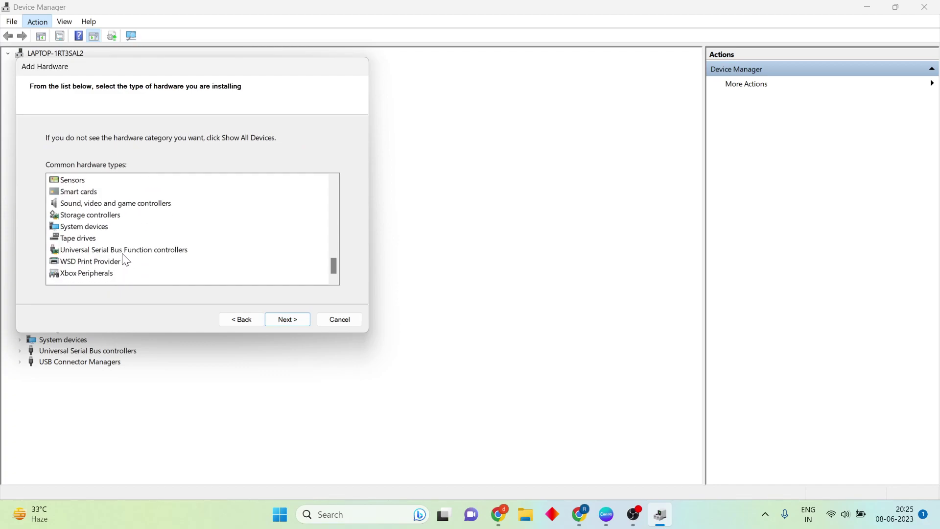
scroll(126, 261, "up", 12)
scroll(126, 260, "down", 11)
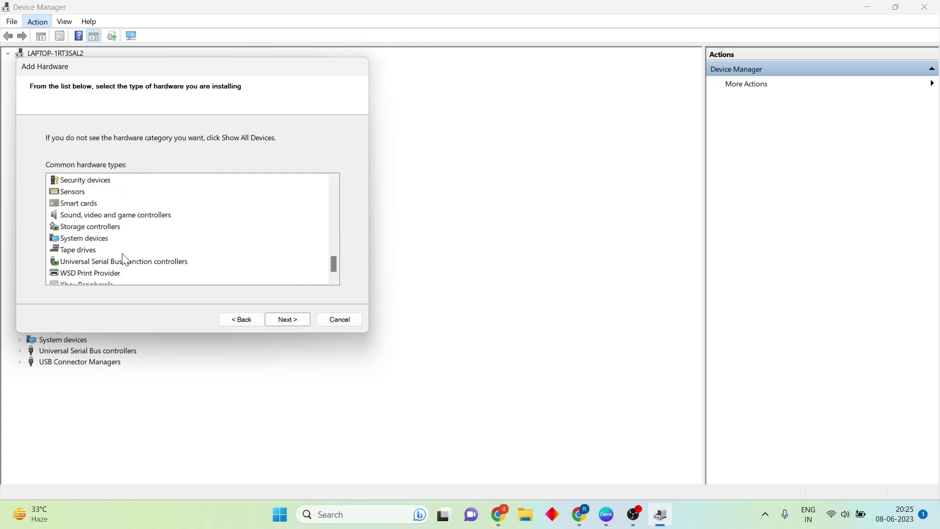
scroll(99, 221, "up", 11)
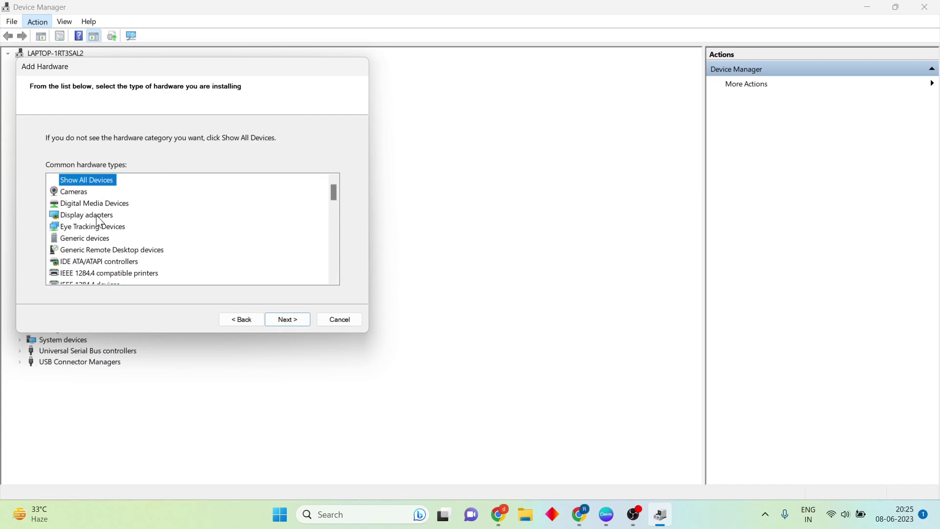
left_click(115, 249)
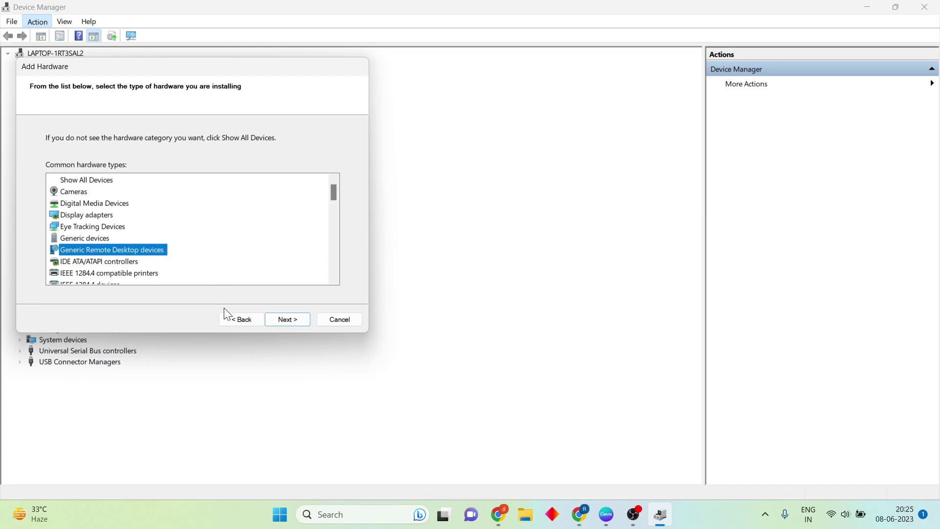
left_click(293, 320)
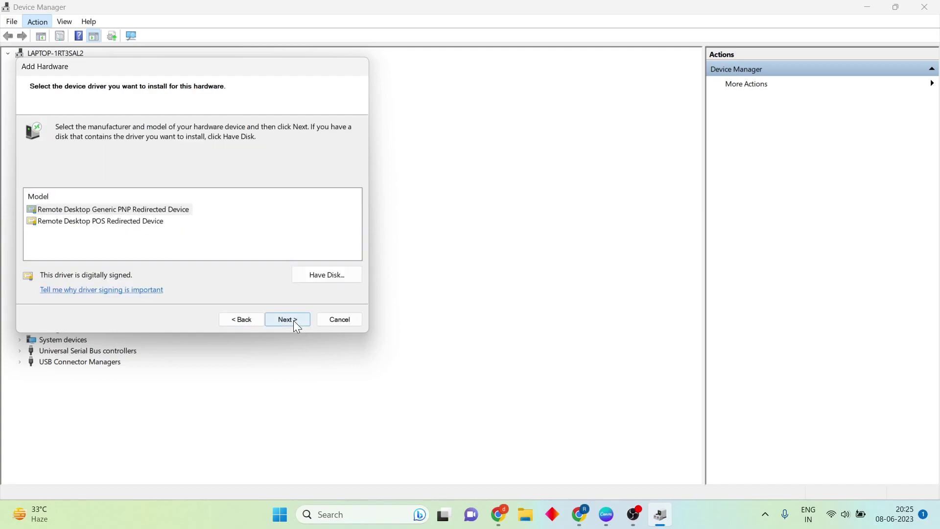
Choose Remote Desktop Generic PNP Redirected Device, then cancel at the ready-to-install page.
left_click(140, 214)
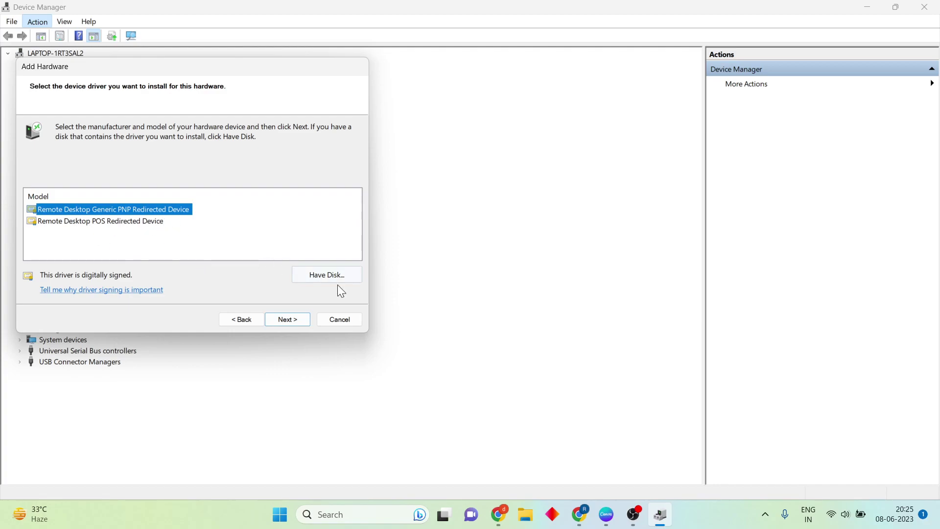
left_click(287, 321)
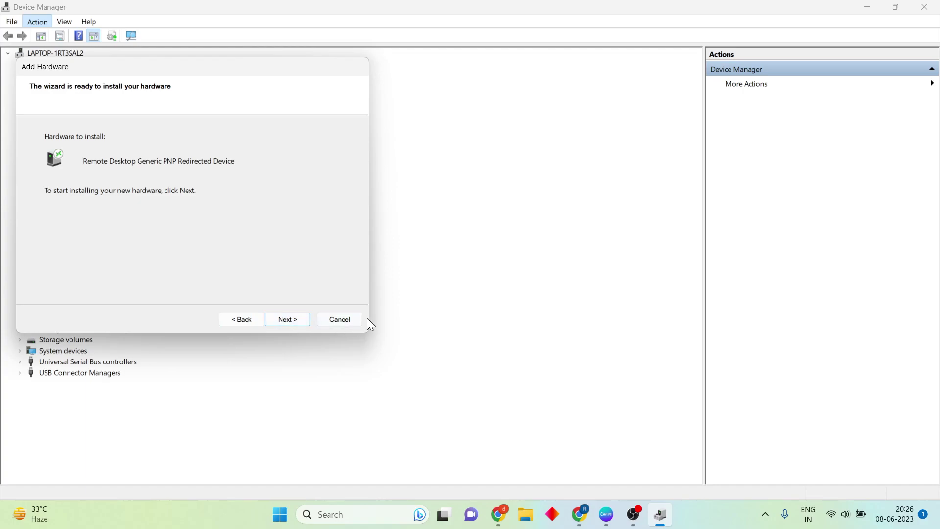
left_click(349, 319)
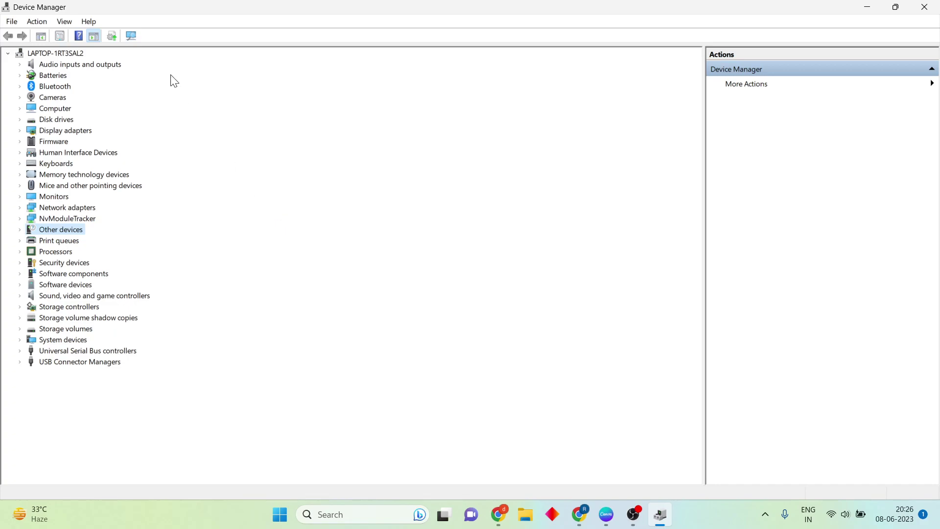
Rescan for hardware changes once more, then close Device Manager.
left_click(131, 34)
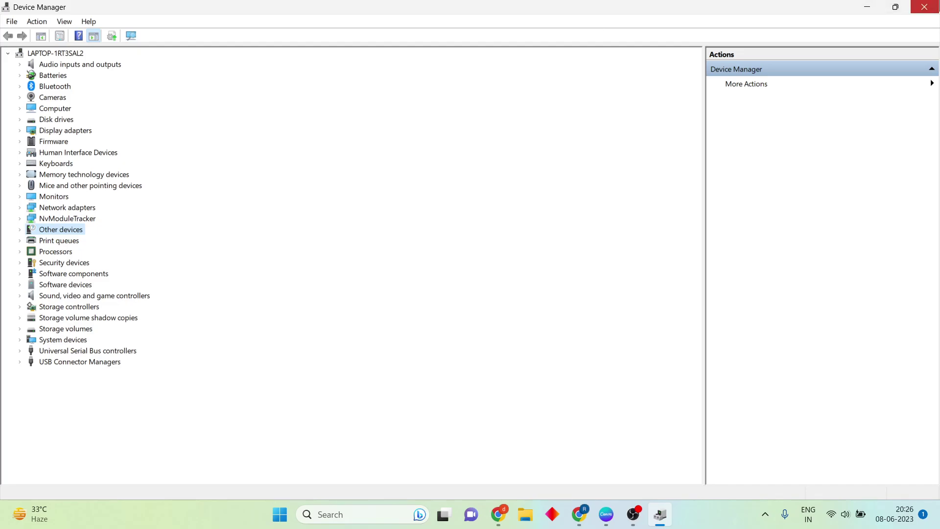
left_click(924, 7)
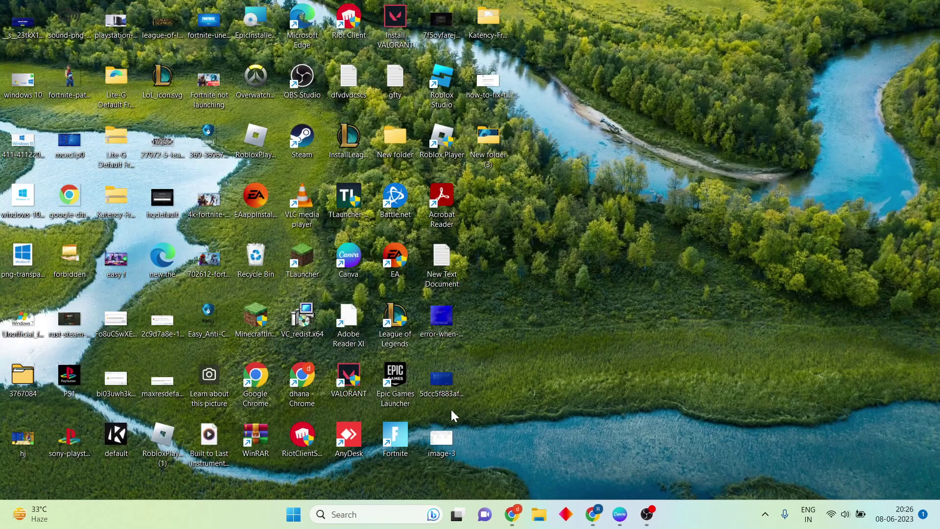
left_click(293, 514)
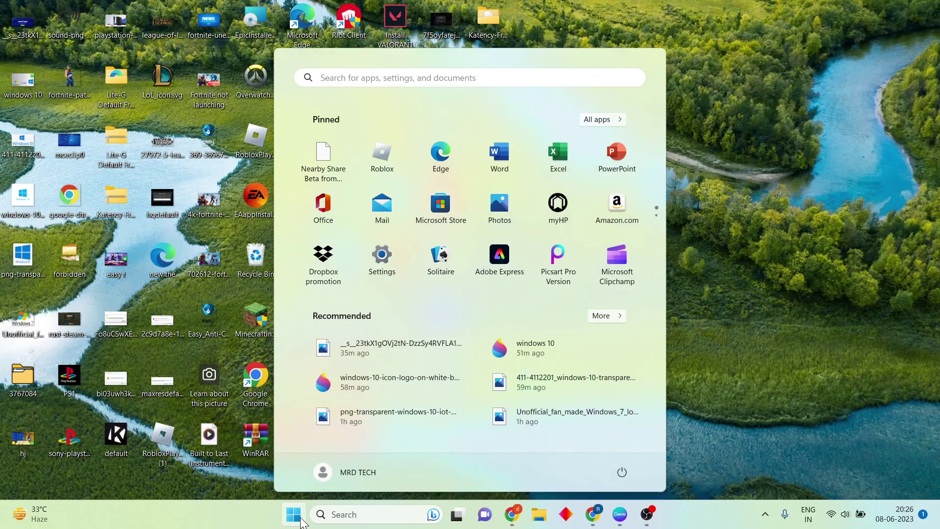
left_click(621, 471)
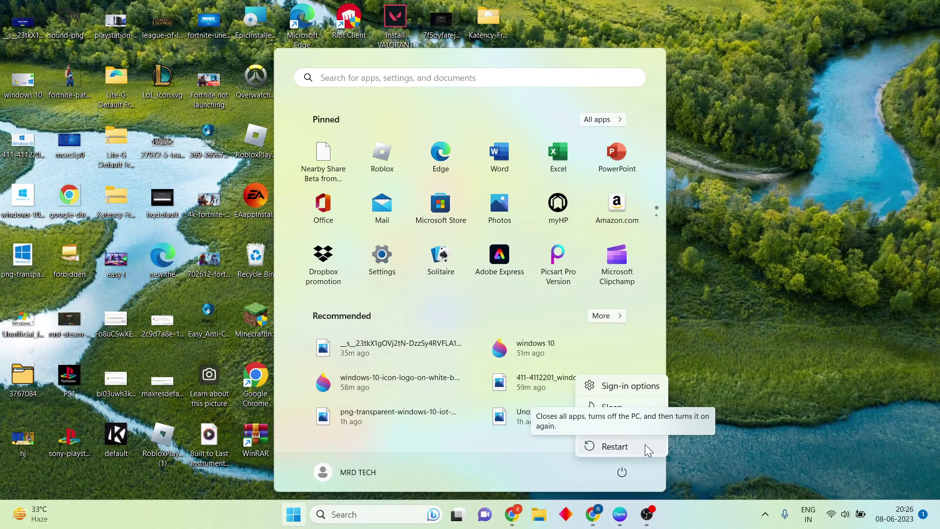
key("Escape")
left_click(749, 305)
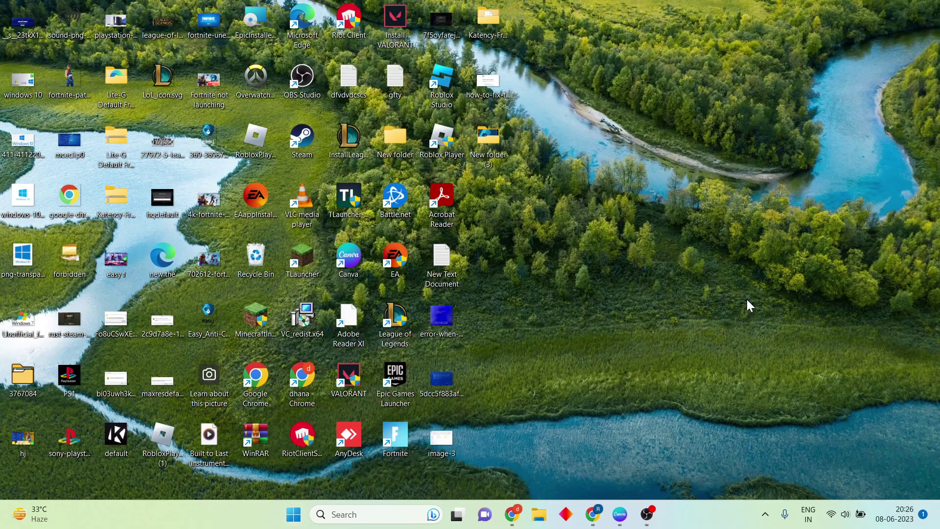